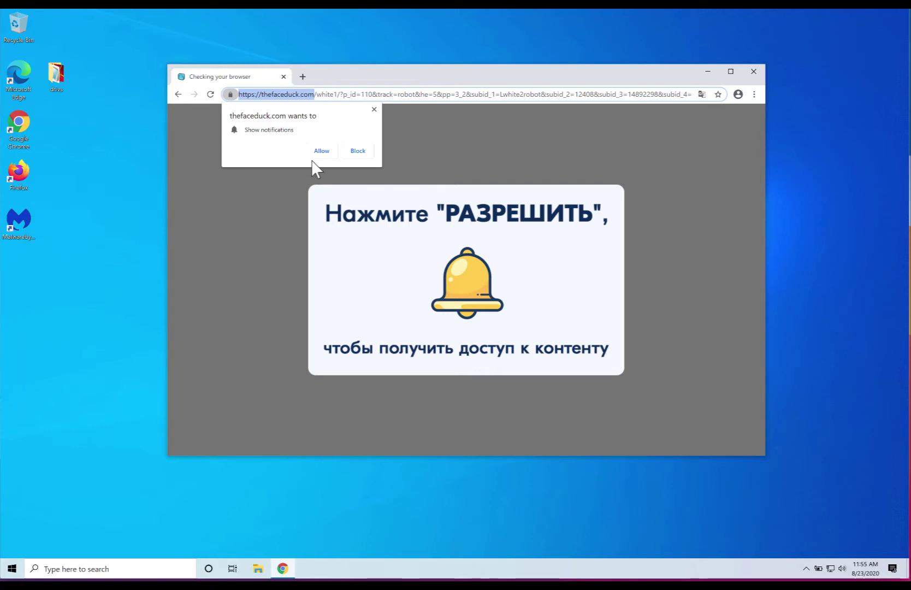
Allow thefaceduck.com to show notifications and open the browser settings
click(319, 152)
click(753, 95)
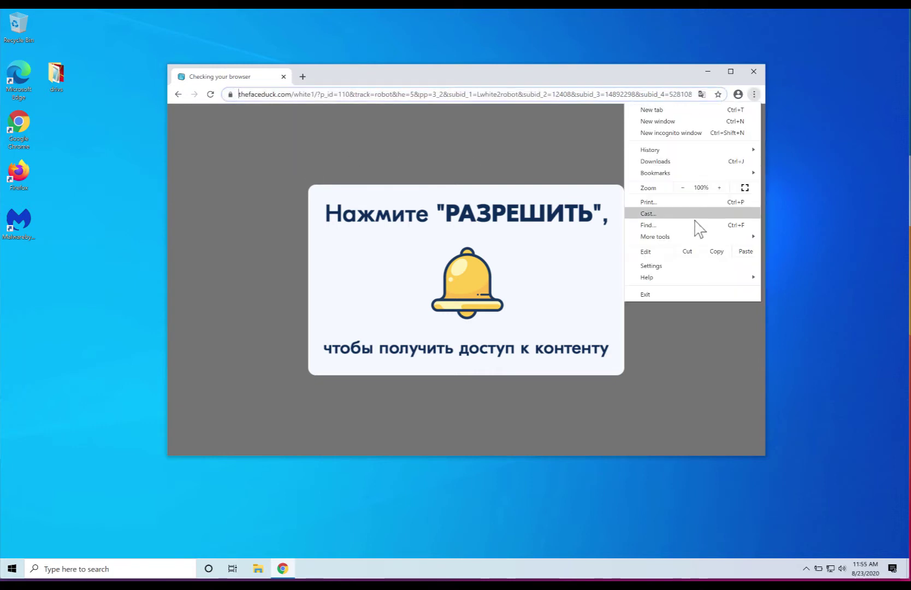
click(651, 266)
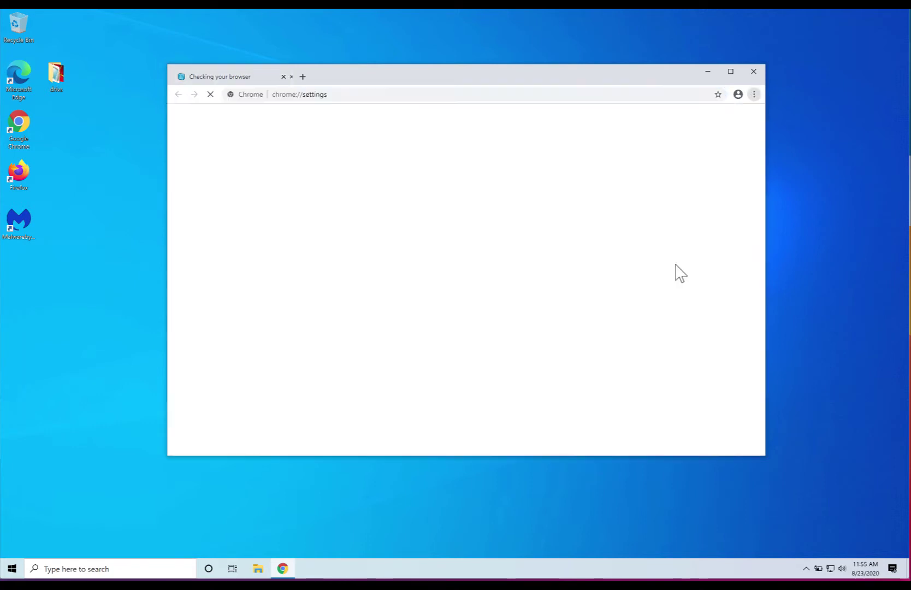
scroll(439, 355, down, 4)
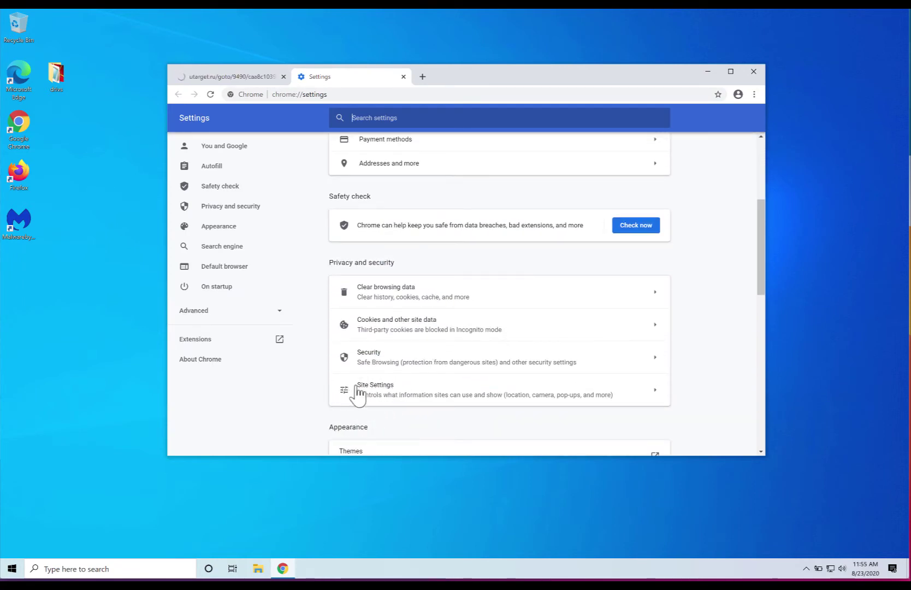
click(382, 399)
scroll(382, 399, down, 2)
scroll(382, 398, down, 3)
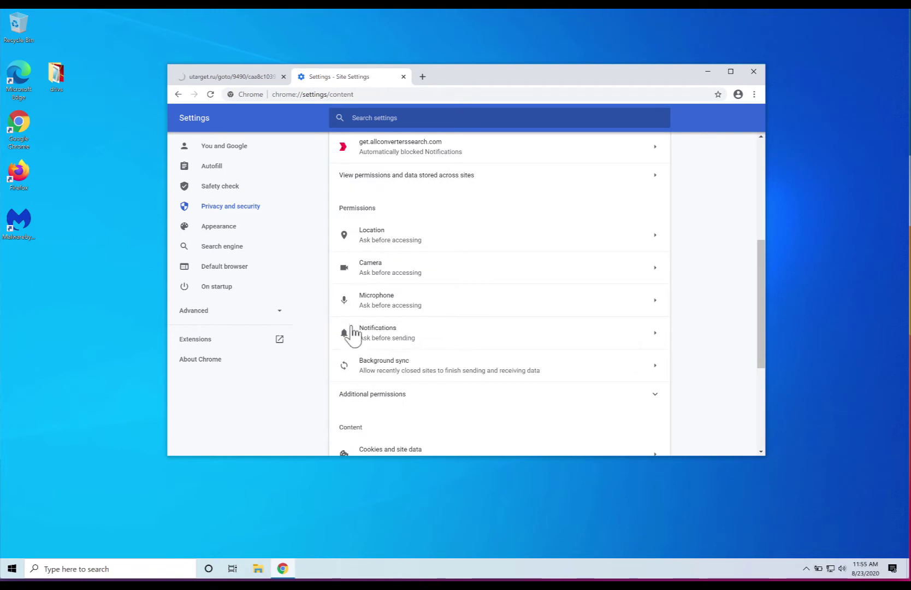
click(377, 333)
scroll(367, 391, down, 5)
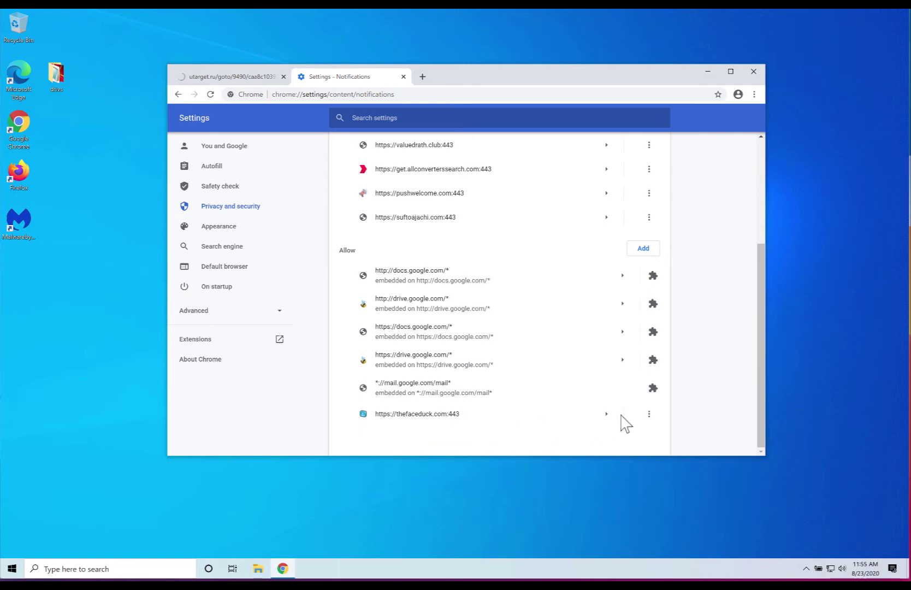
click(647, 415)
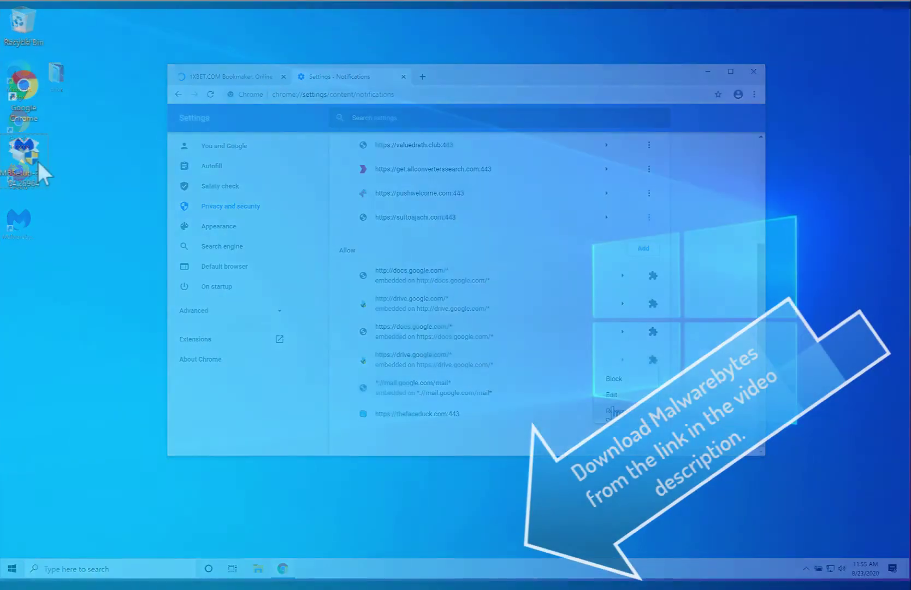
Run the Malwarebytes setup from the desktop, permit its changes to the device, and install it for a personal computer
right_click(36, 148)
click(66, 186)
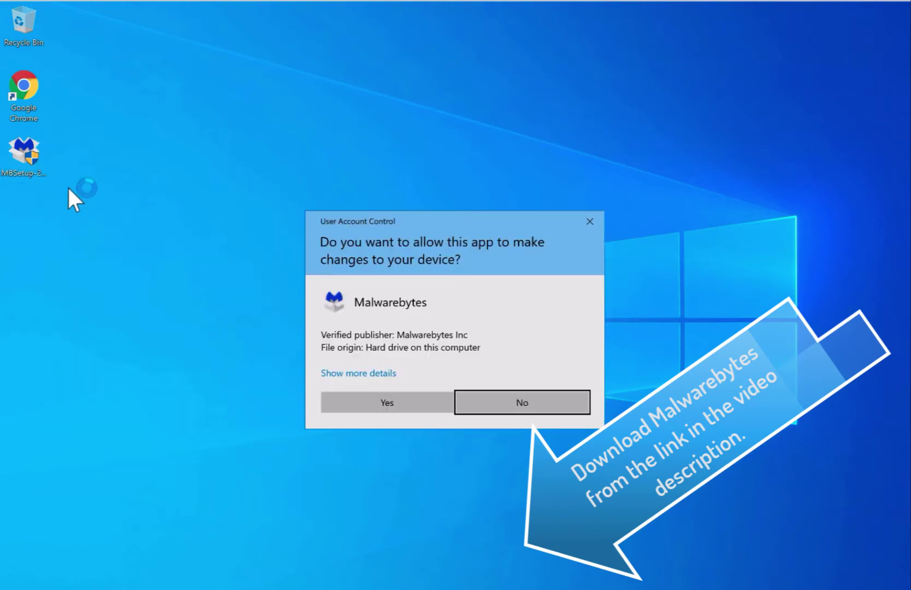
click(437, 403)
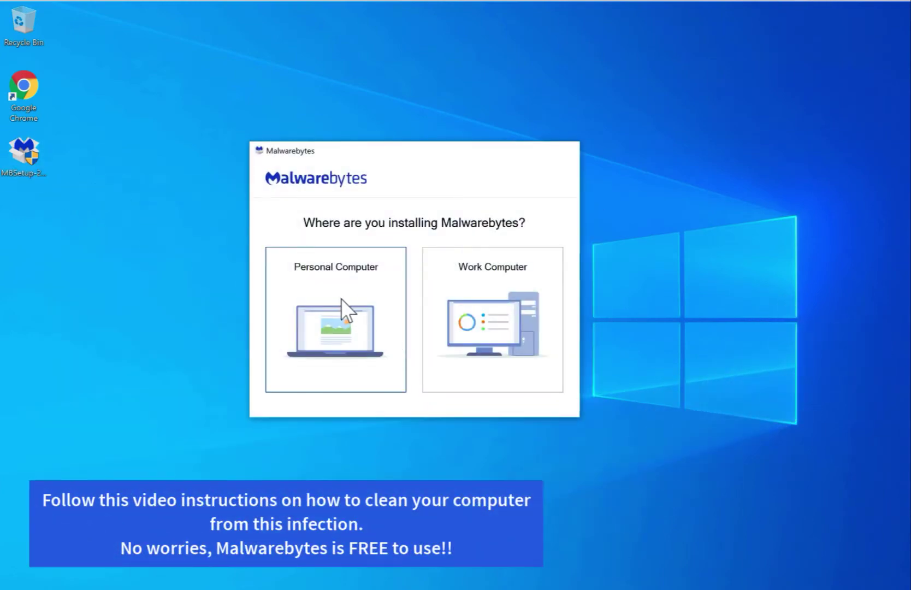
click(341, 299)
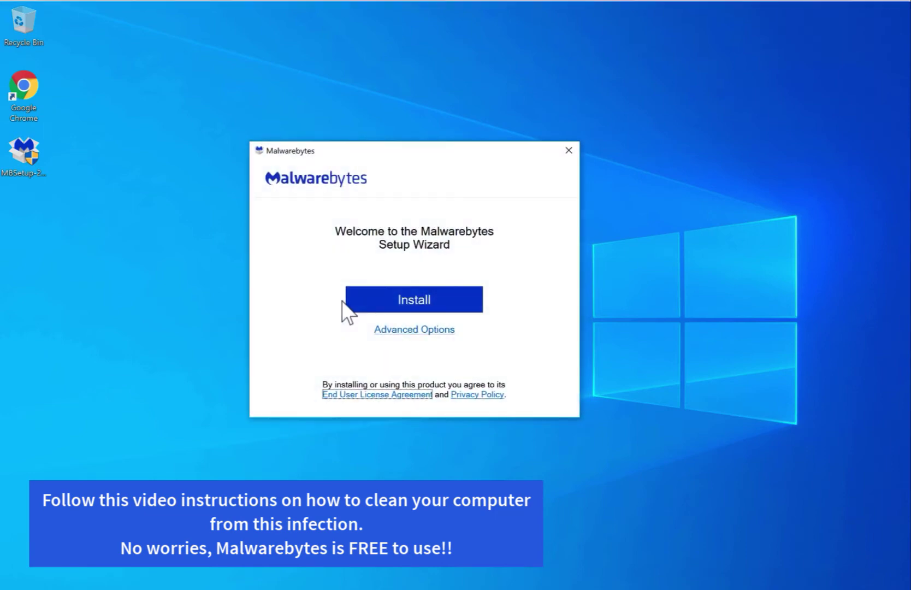
click(404, 305)
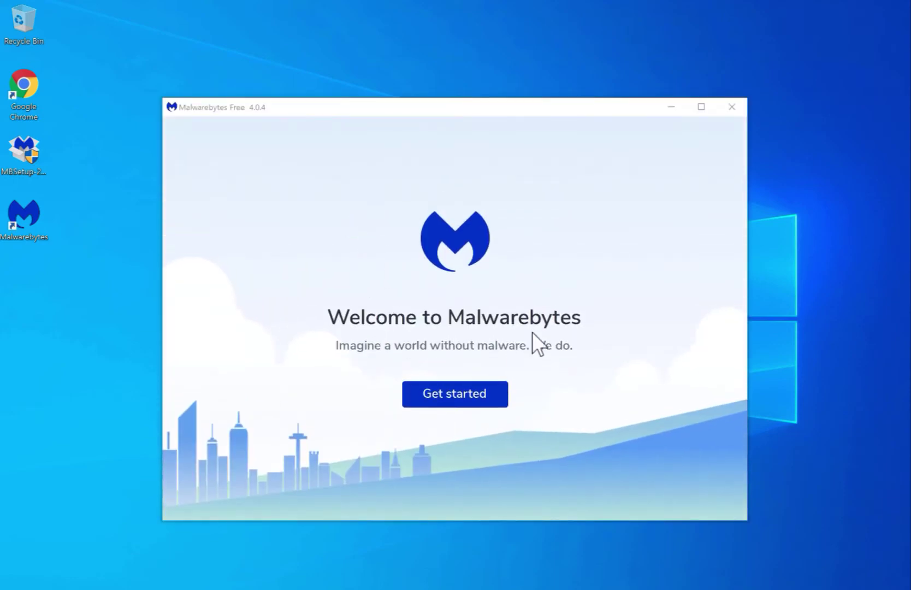
Get started with Malwarebytes, view the free 14-day trial offer, and decline it to just scan
click(481, 393)
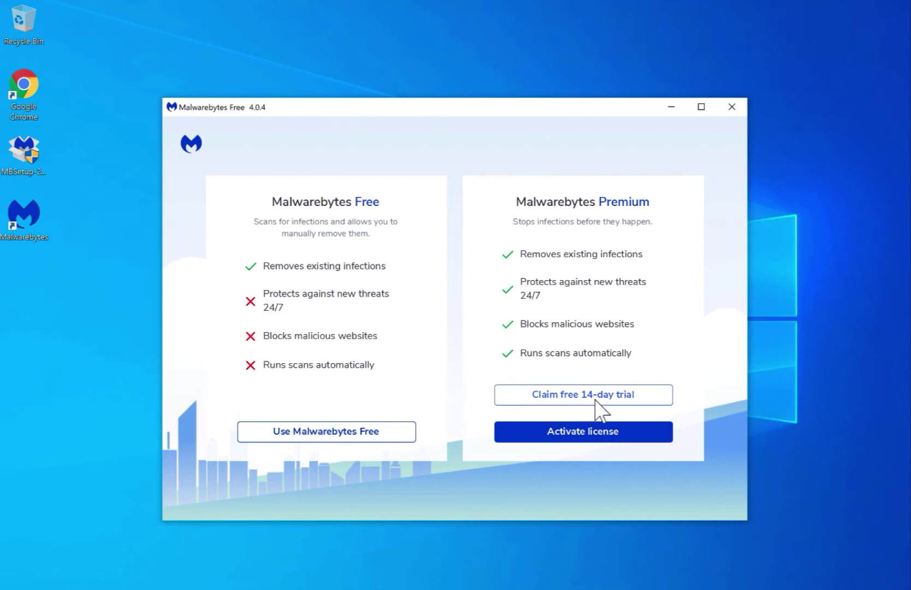
click(628, 394)
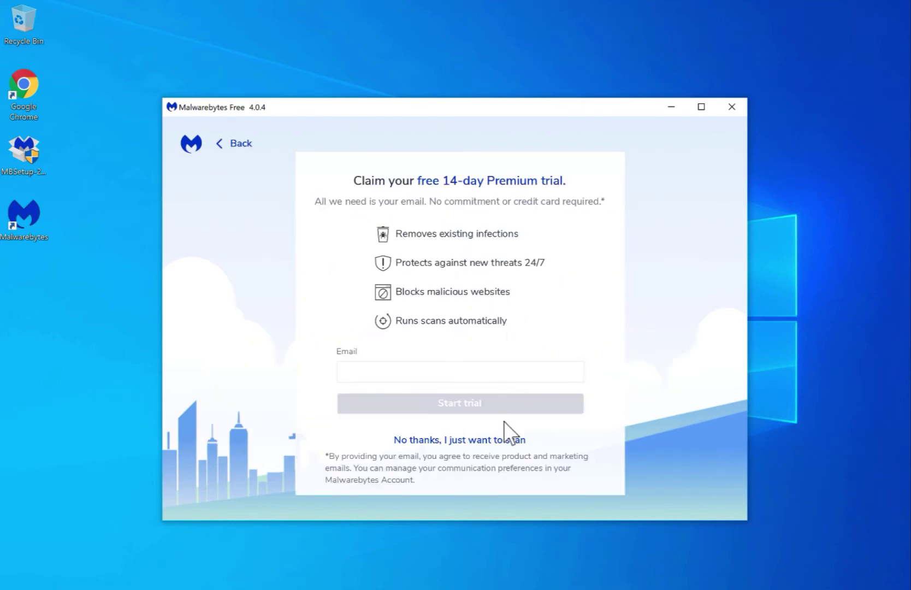
click(502, 439)
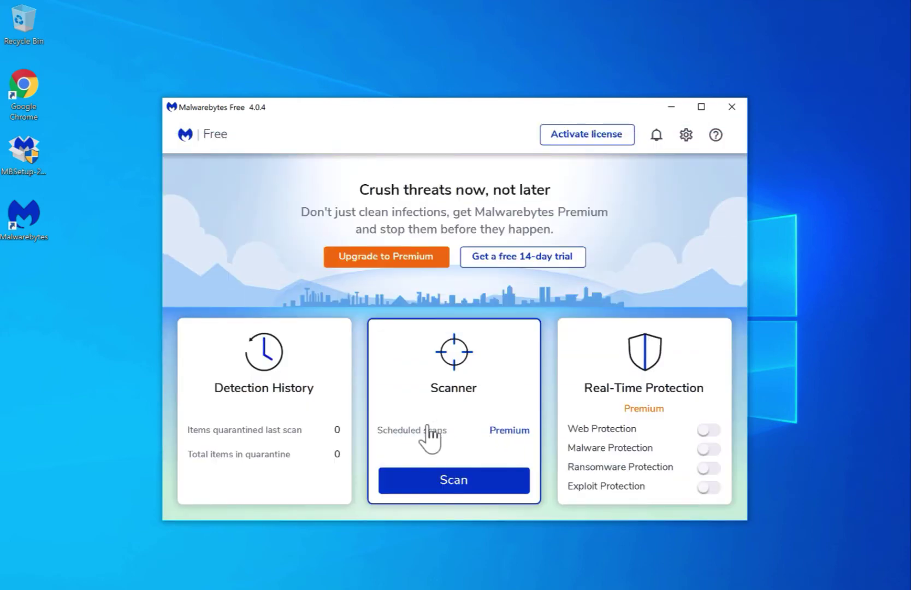
Start the free 14-day Premium trial by entering the email address
click(547, 261)
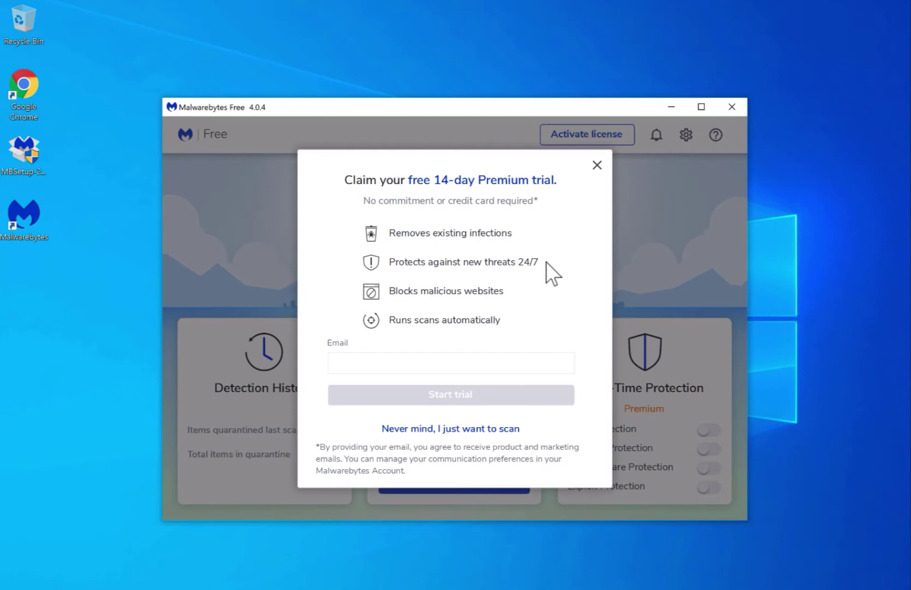
click(467, 367)
text(your@email.)
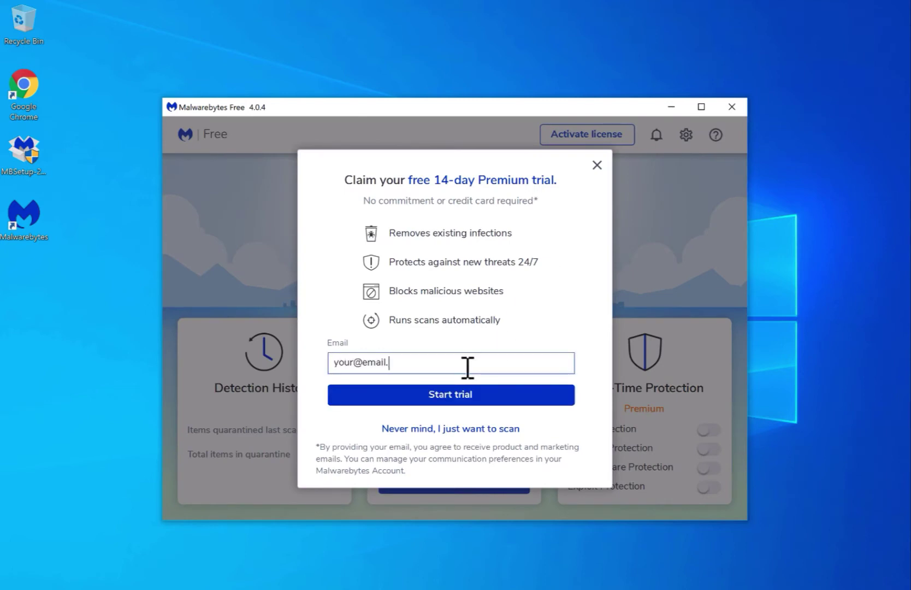
text(com)
click(454, 392)
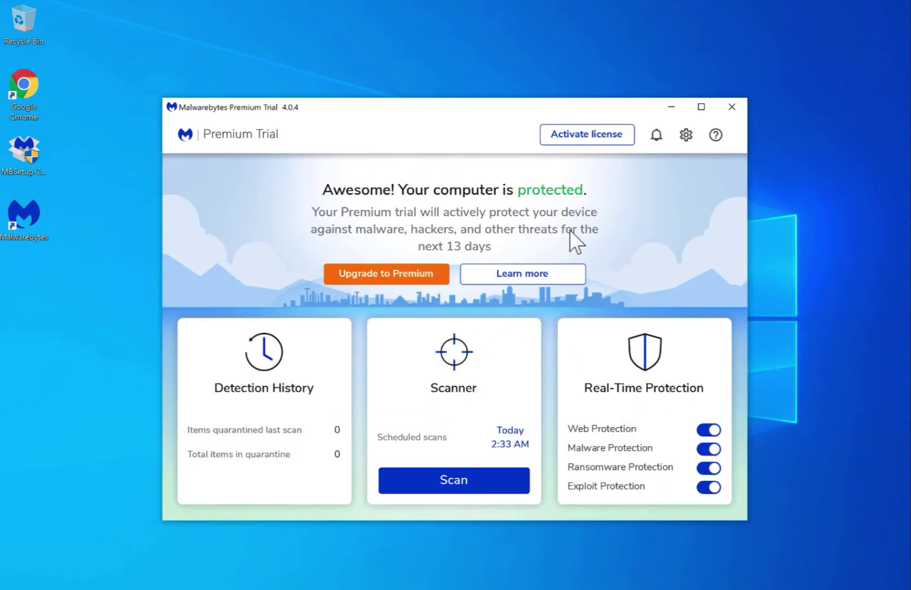
Run a threat scan and check the notifications while it is in progress
click(461, 481)
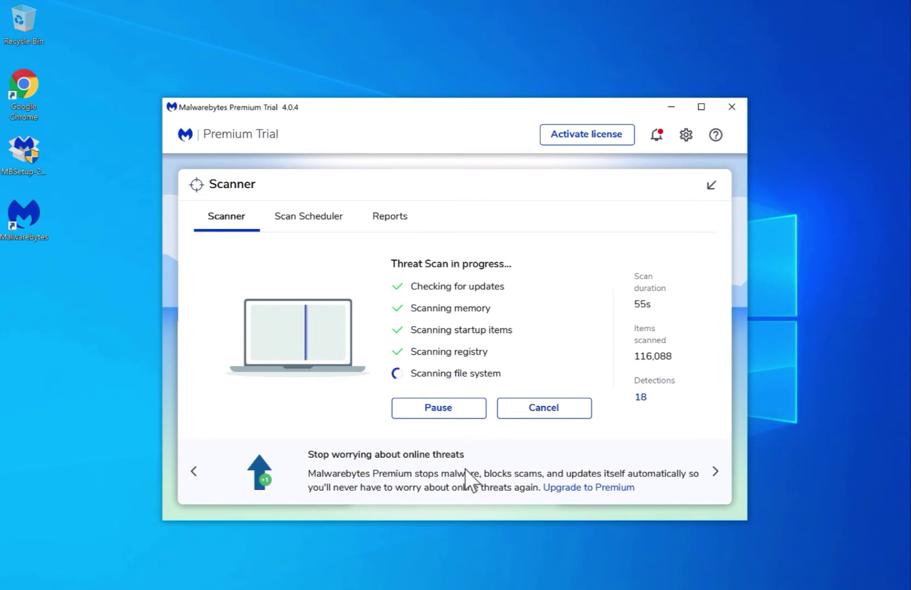
click(657, 135)
click(530, 134)
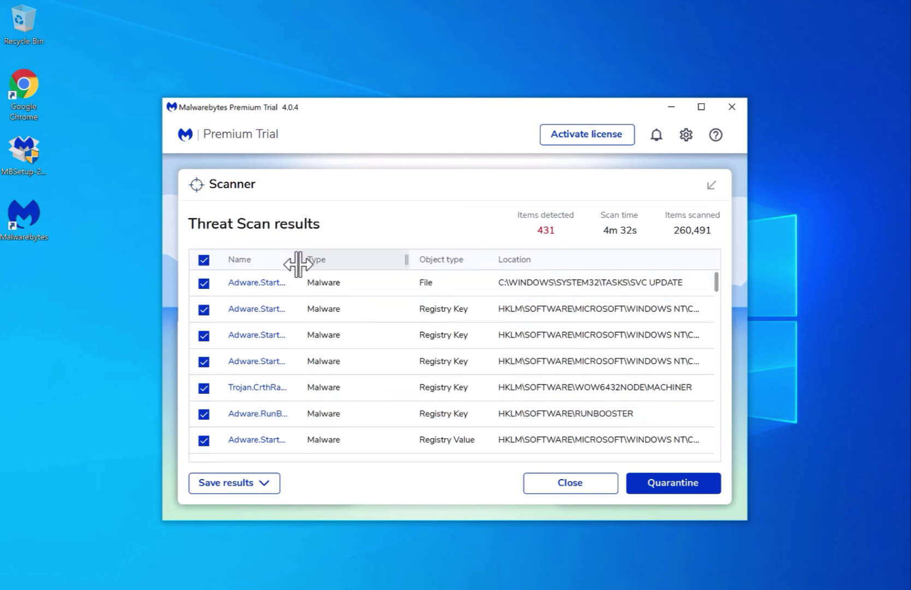
Widen the Name, Type and Object type columns of the threat scan results and examine the detected items through the end of the list
drag(298, 263, 360, 275)
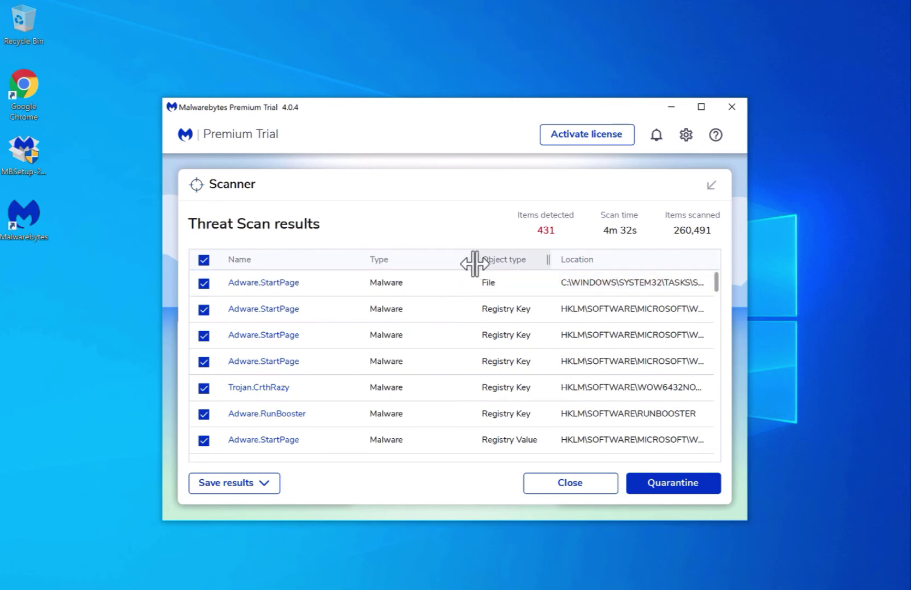
drag(474, 264, 491, 263)
drag(566, 262, 635, 273)
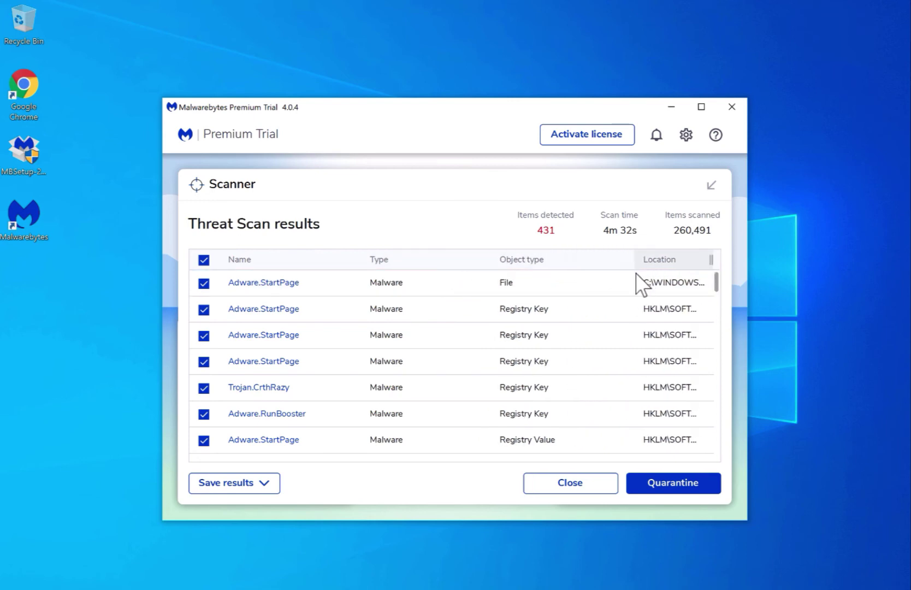
scroll(616, 343, down, 3)
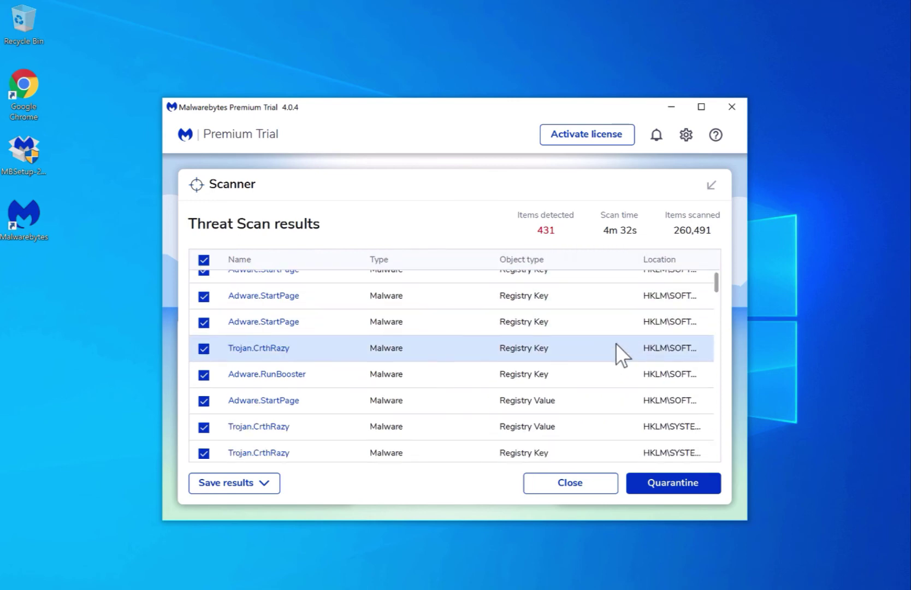
scroll(615, 343, down, 2)
scroll(716, 293, down, 10)
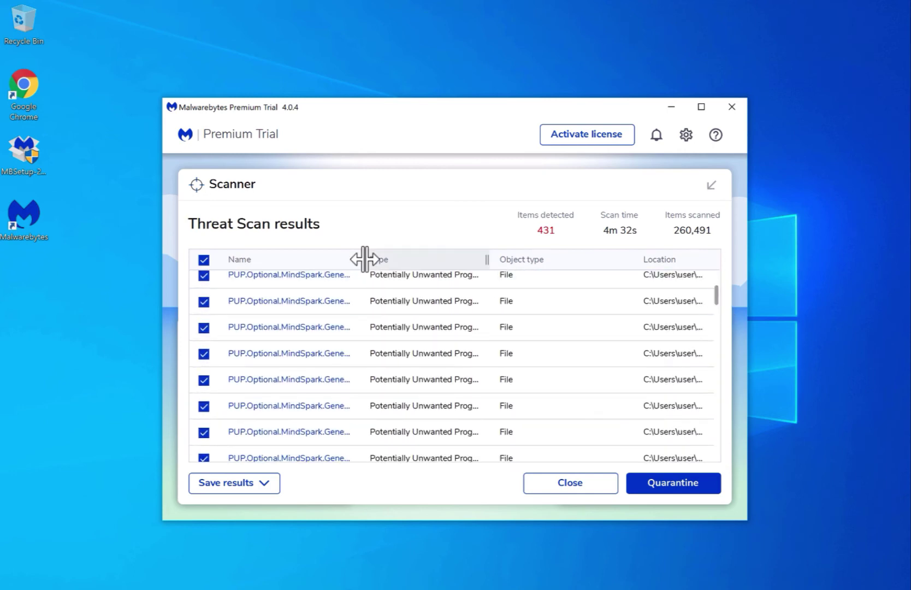
drag(363, 260, 422, 262)
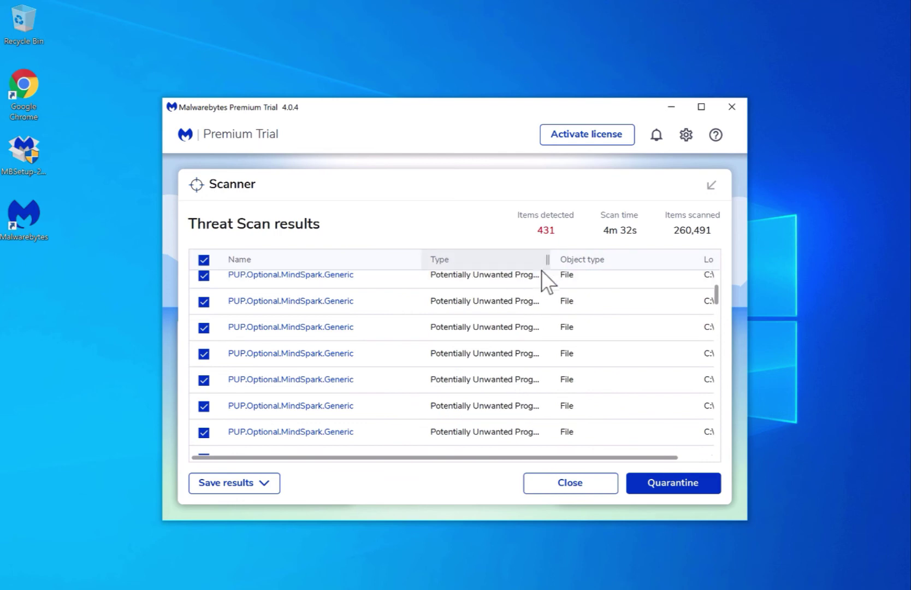
drag(546, 260, 571, 262)
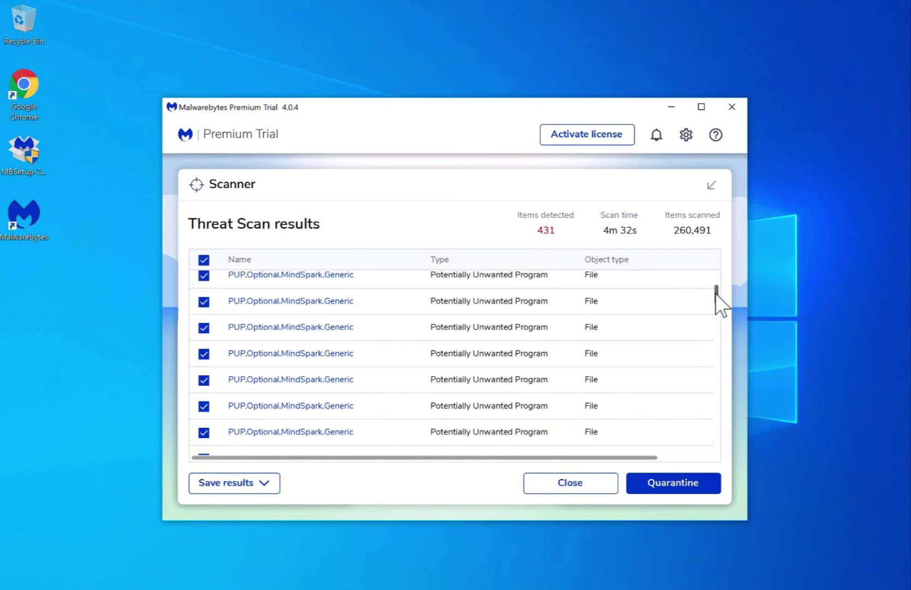
drag(717, 295, 691, 452)
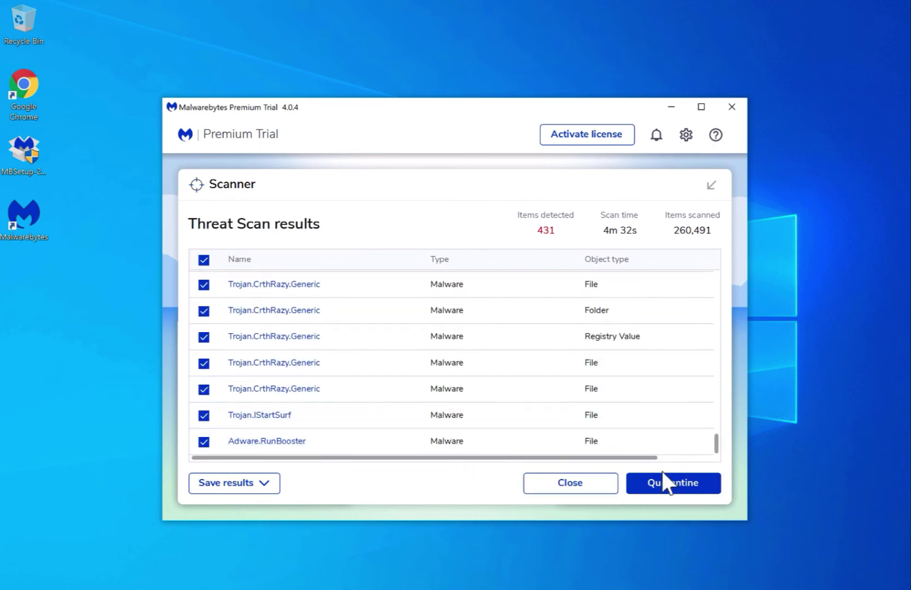
Quarantine all detected items, finish the scan summary, and close Malwarebytes
click(675, 484)
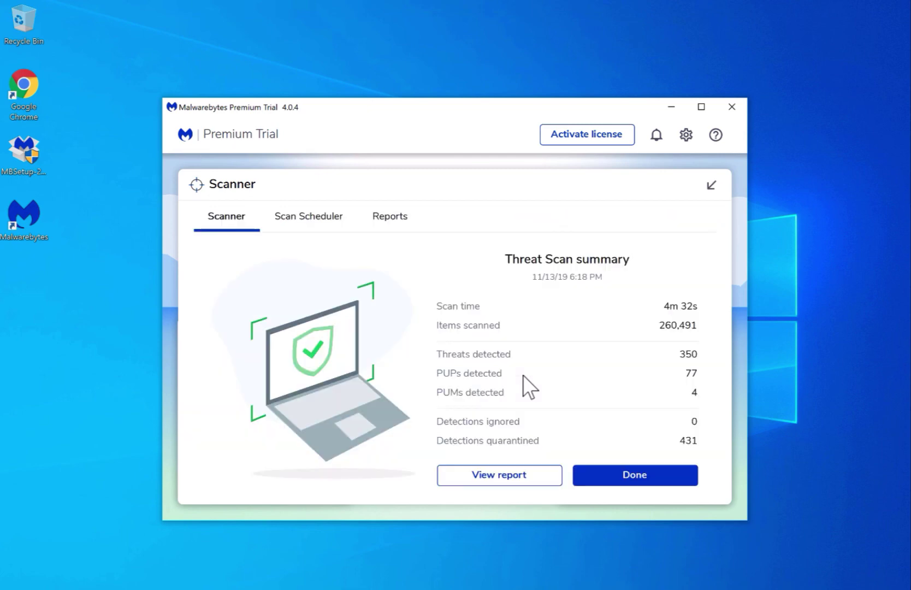
click(634, 478)
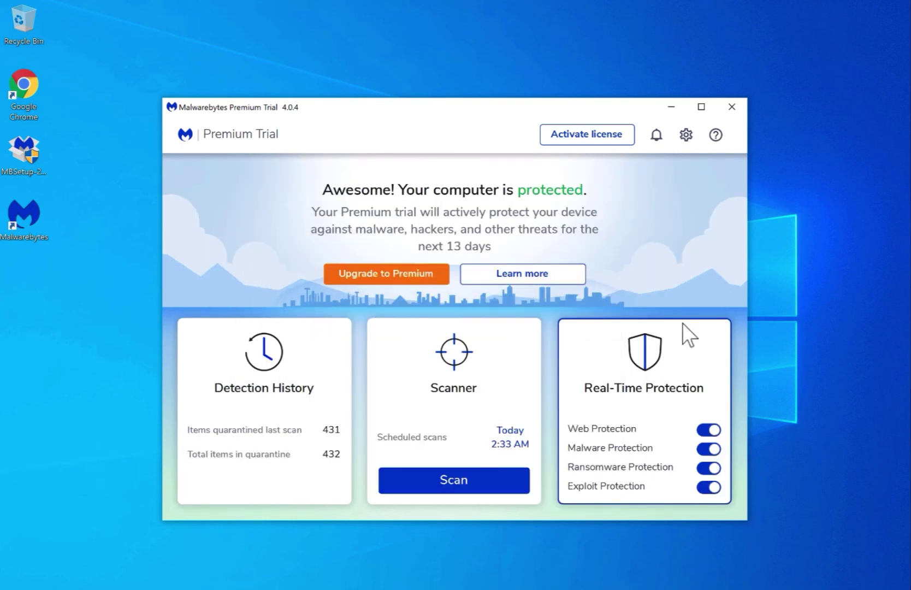
click(726, 109)
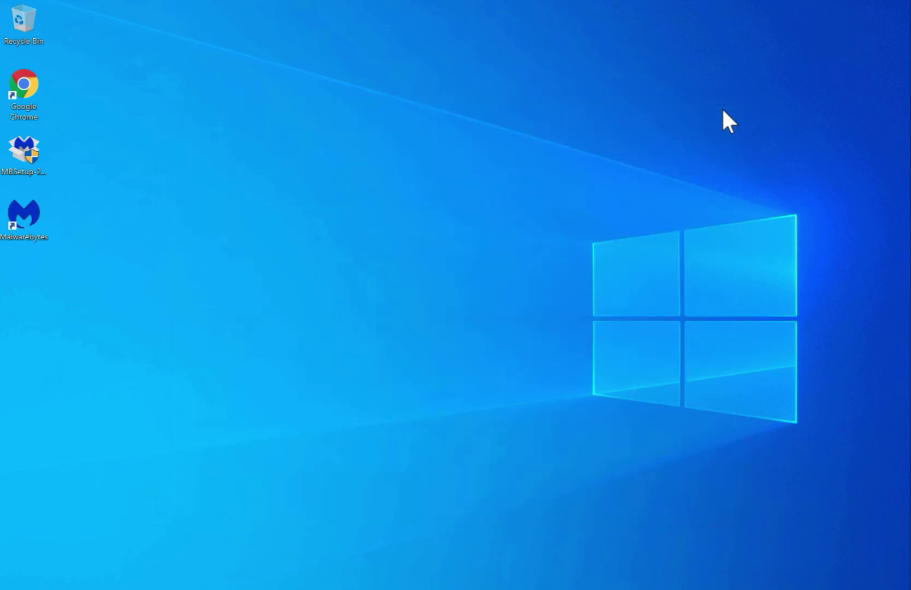